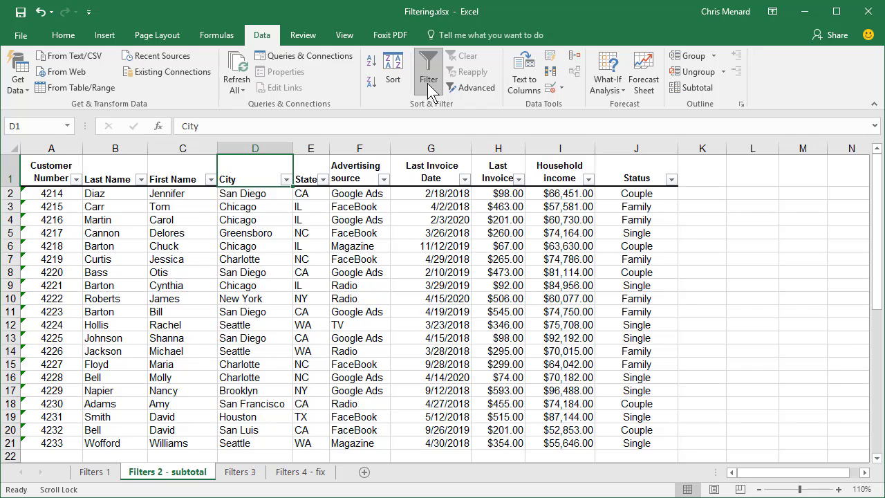
- Filter the State column so that only the CA customer records are shown
scroll(318, 256, "down", 2)
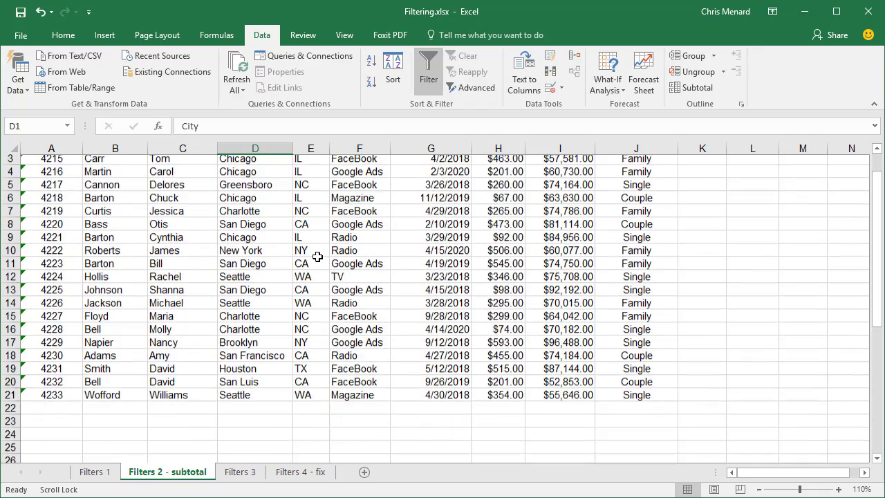
scroll(317, 256, "up", 2)
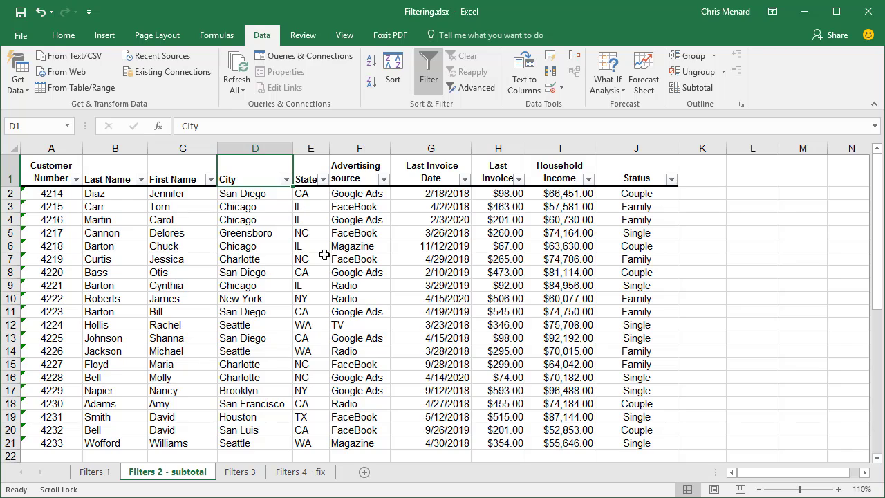
left_click(323, 180)
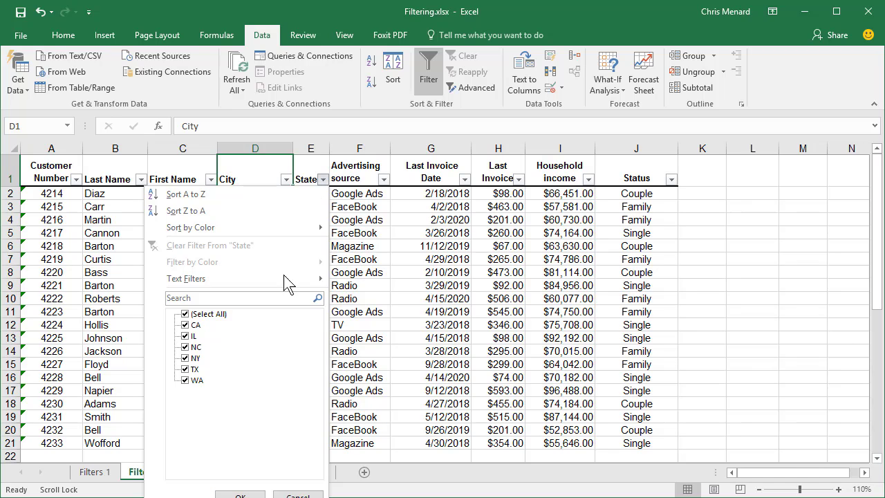
left_click(185, 315)
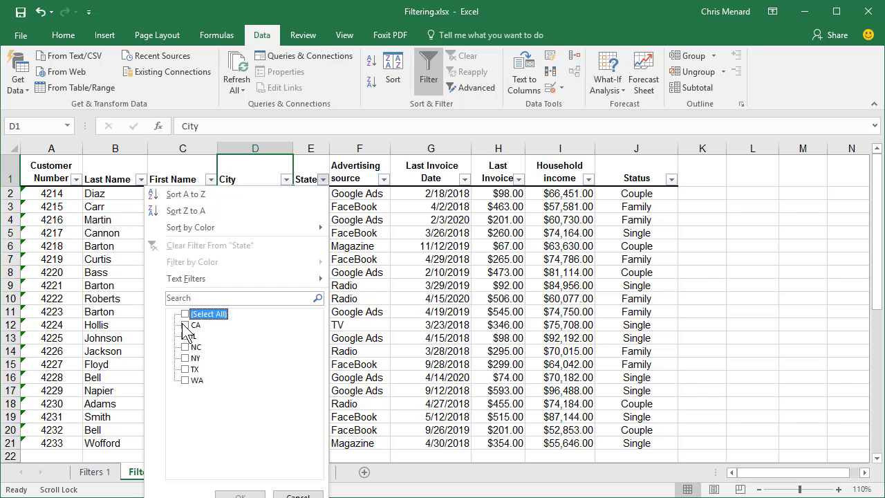
left_click(185, 325)
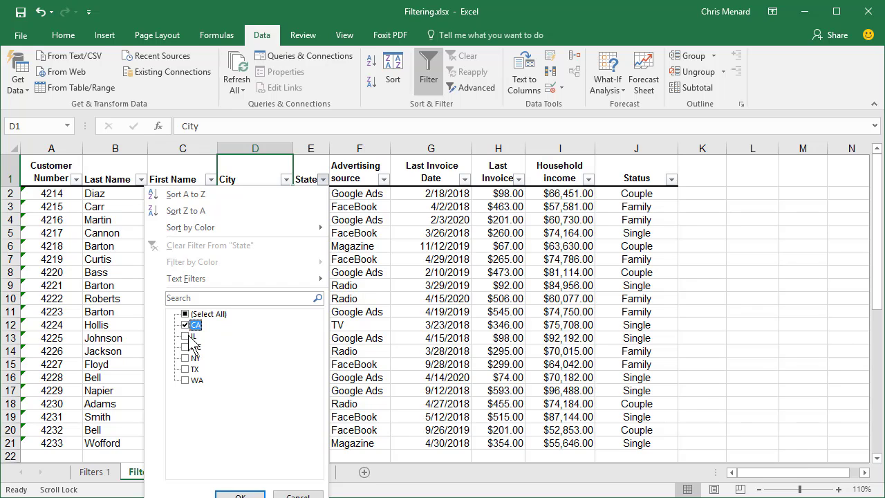
left_click(256, 496)
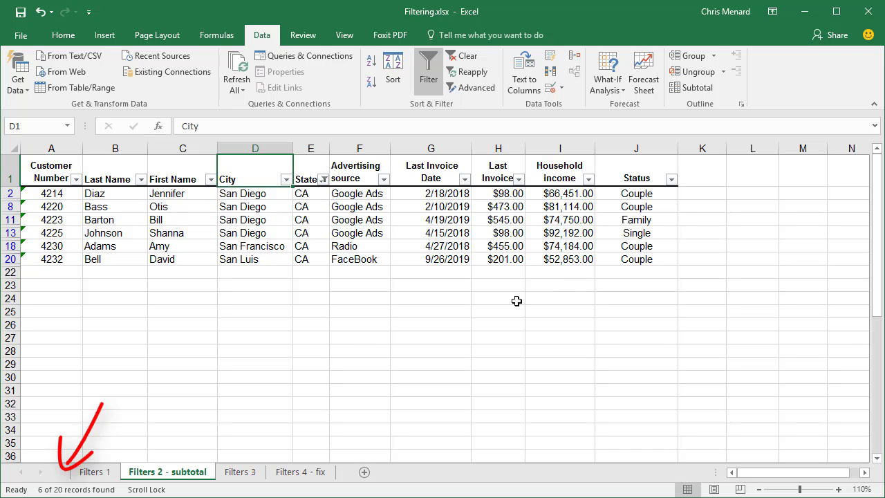
- Enter the labels Average, Highest and Lowest in cells G24 to G26 below the filtered list
left_click(418, 298)
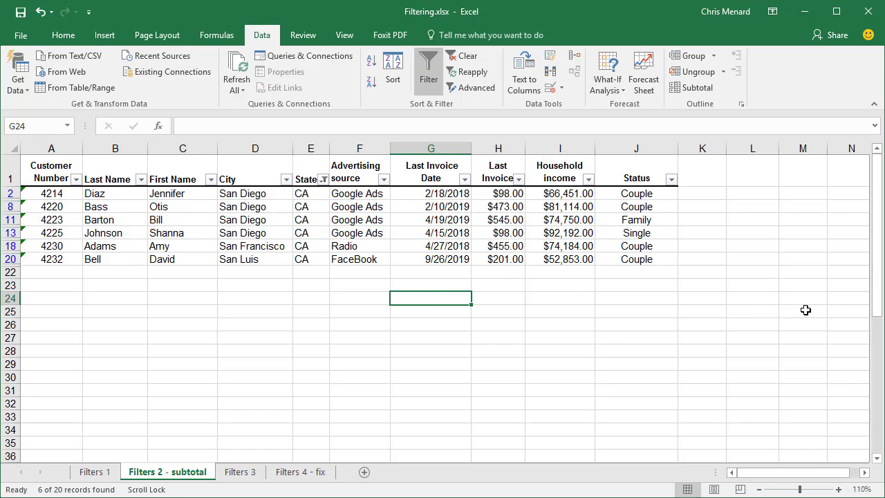
type("Average")
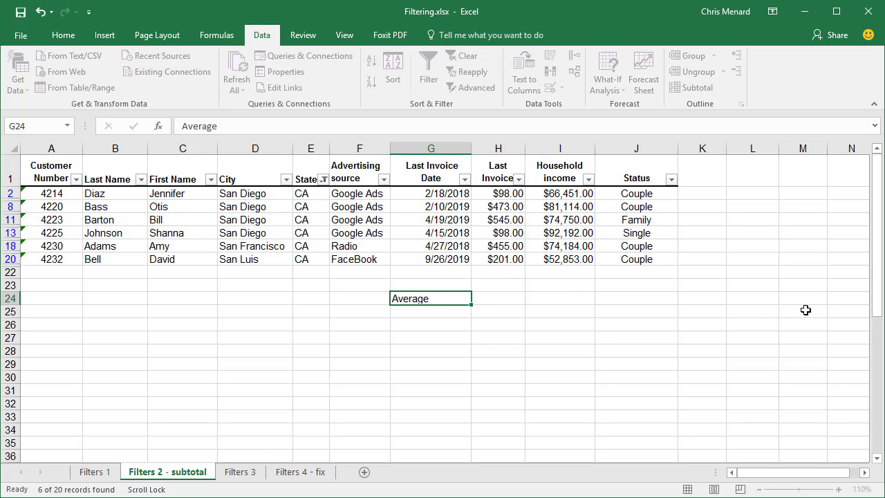
key("Return")
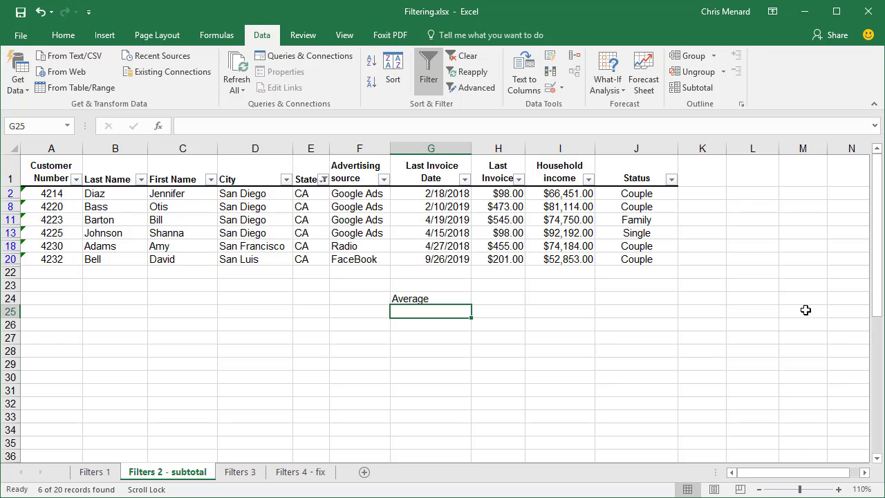
type("Highest")
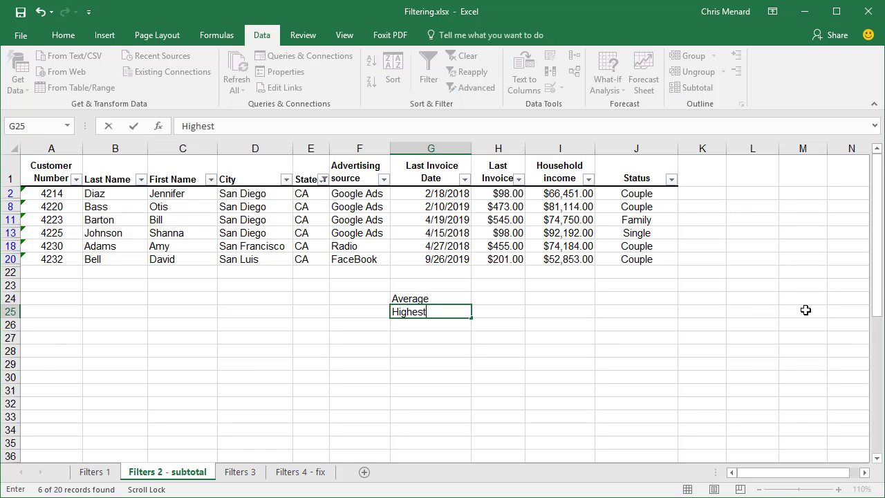
key("Return")
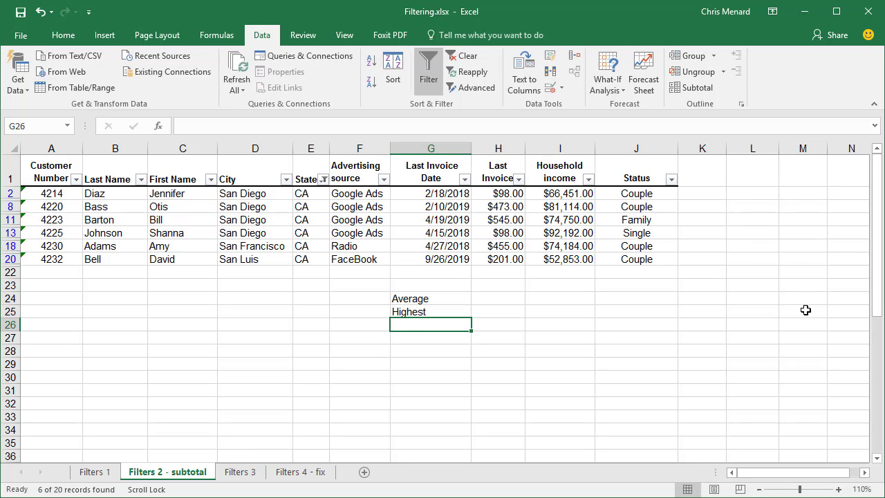
type("Lowest")
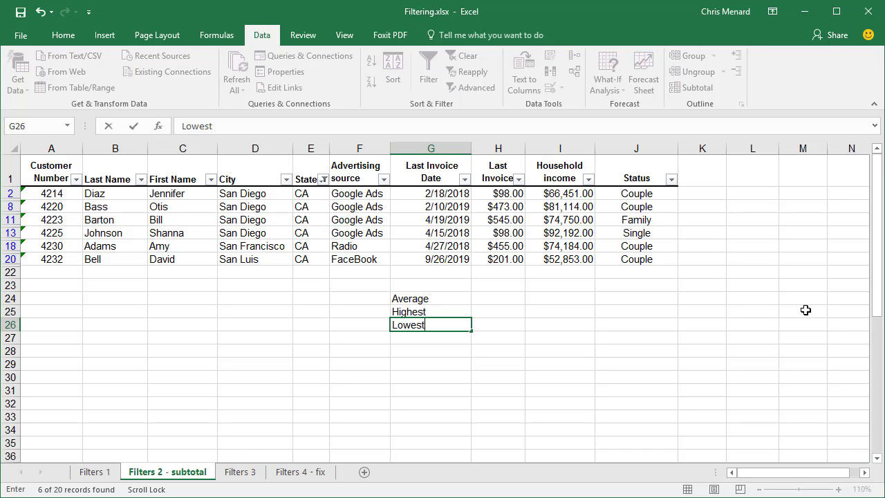
key("Return")
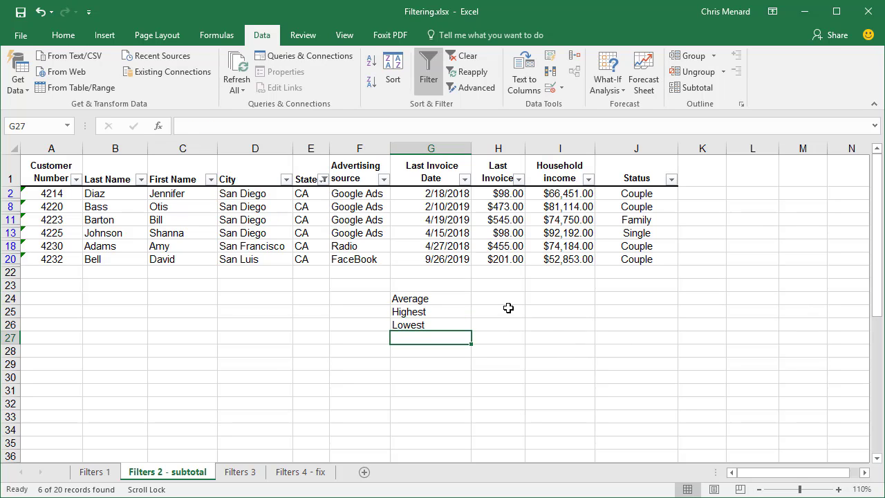
- In H24, calculate the average last invoice of the filtered rows with =SUBTOTAL(1,H2:H21)
left_click(498, 300)
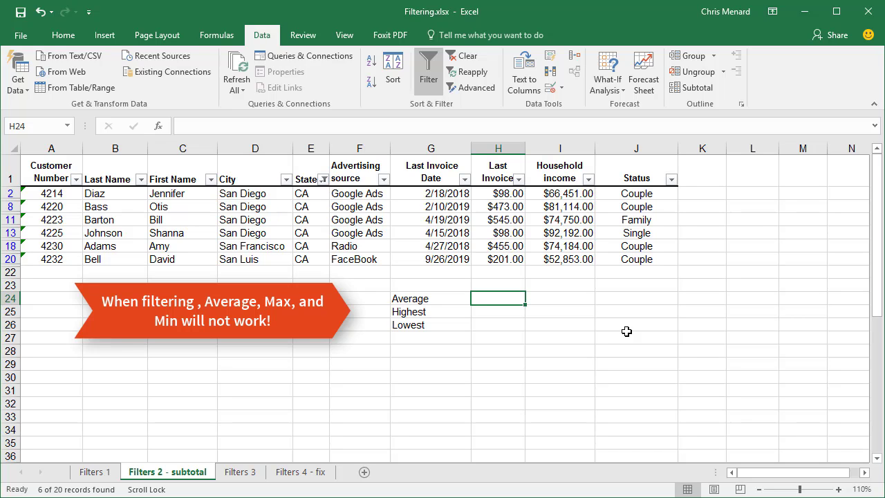
type("=")
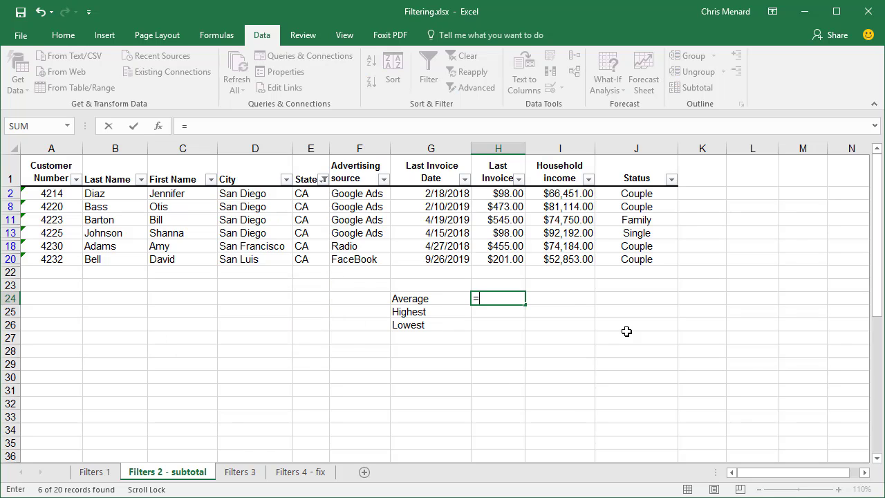
type("sub")
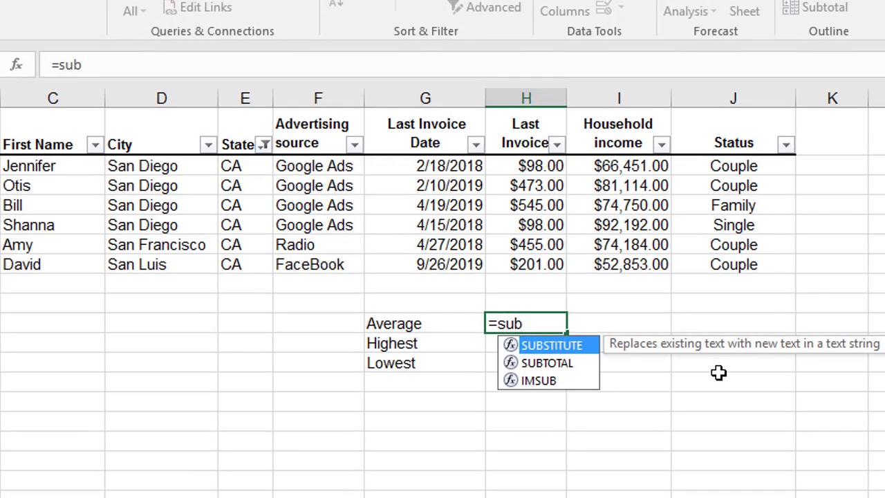
type("t")
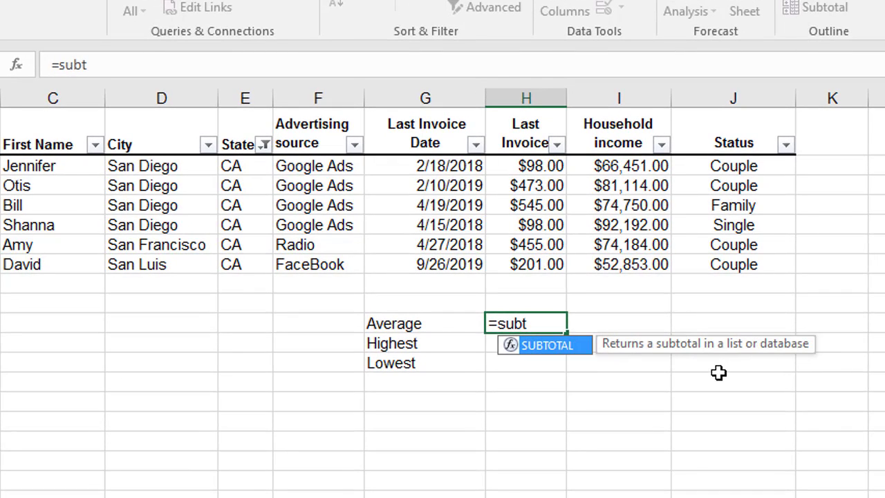
key("Tab")
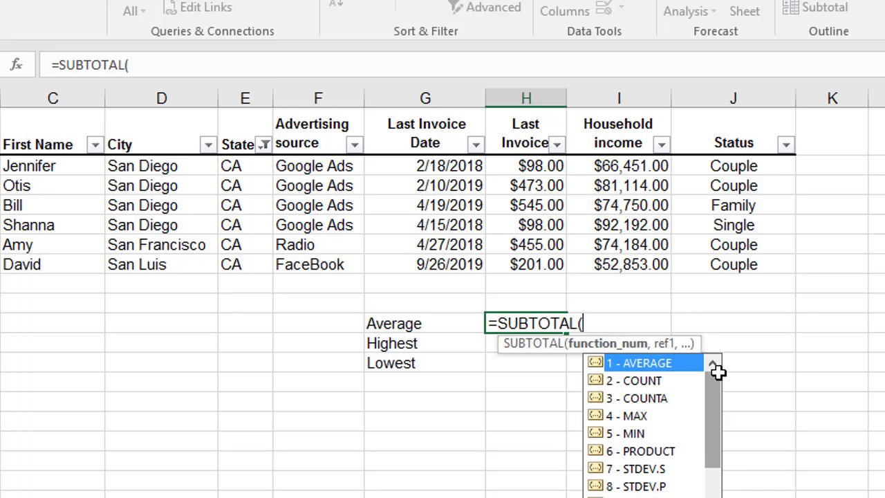
type("1,")
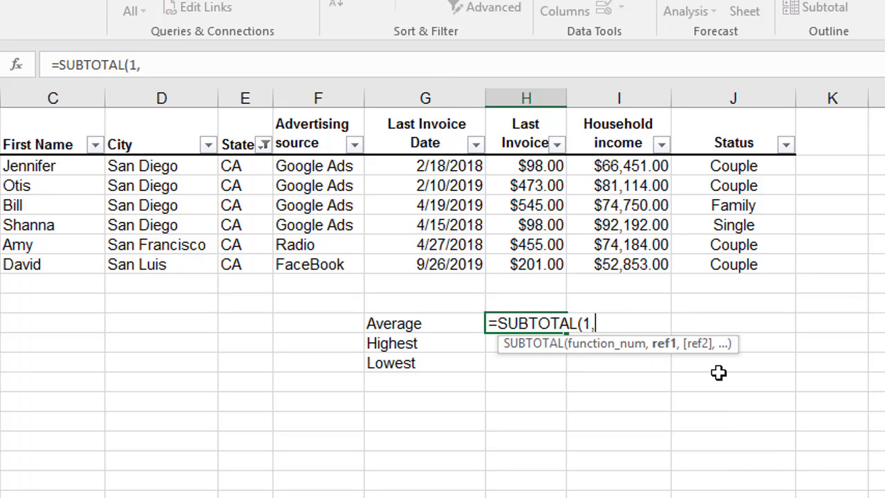
type("h2.h21")
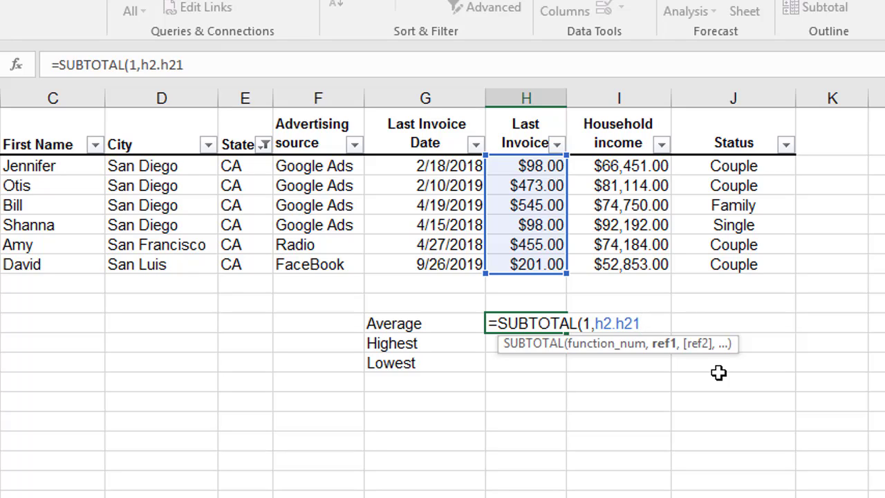
key("Return")
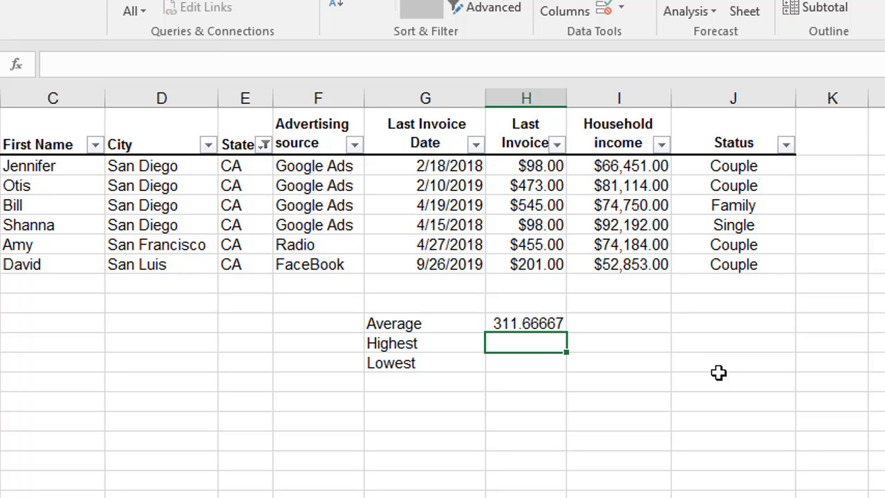
- In H25, calculate the highest last invoice of the filtered rows with =SUBTOTAL(4,H2:H21)
type("=")
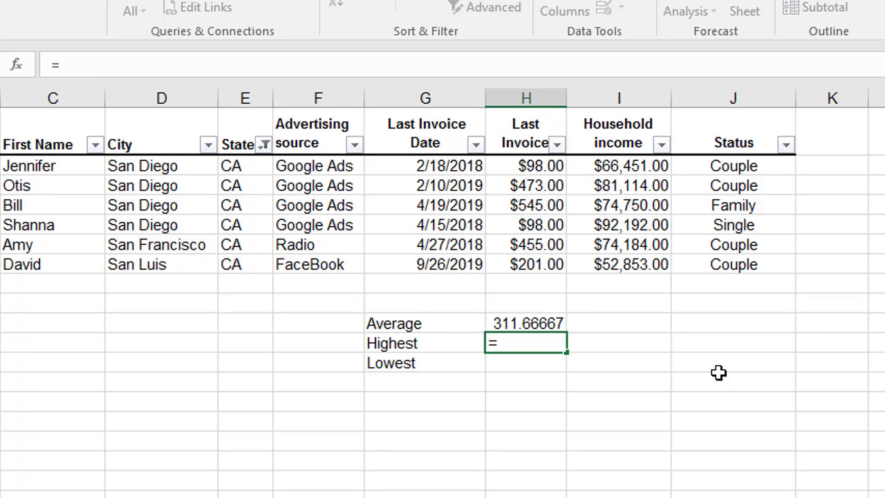
type("su")
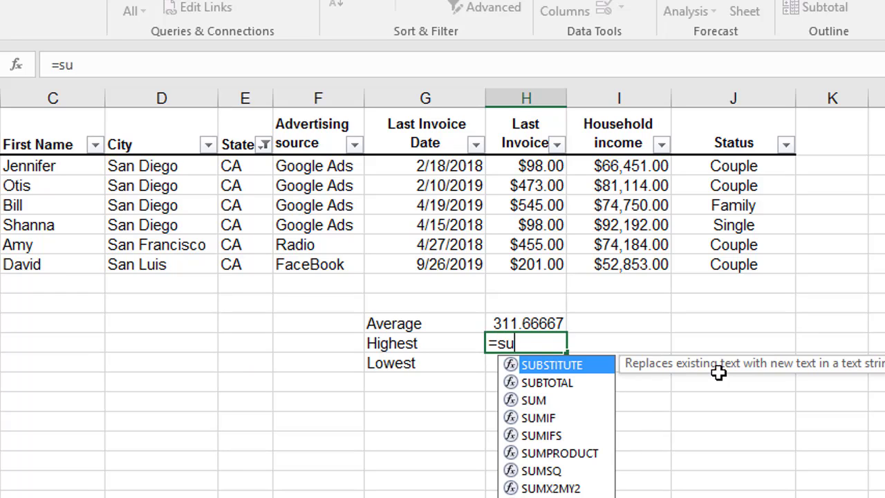
type("bt")
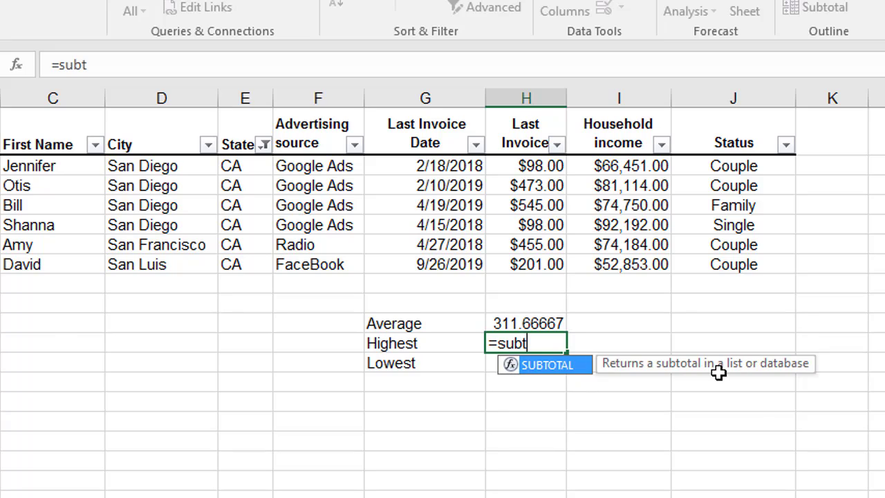
key("Tab")
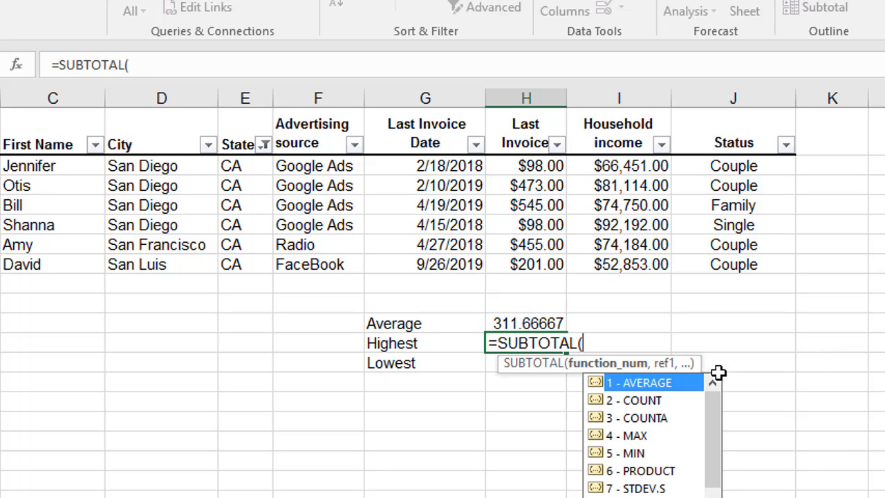
type("4,h2.h21")
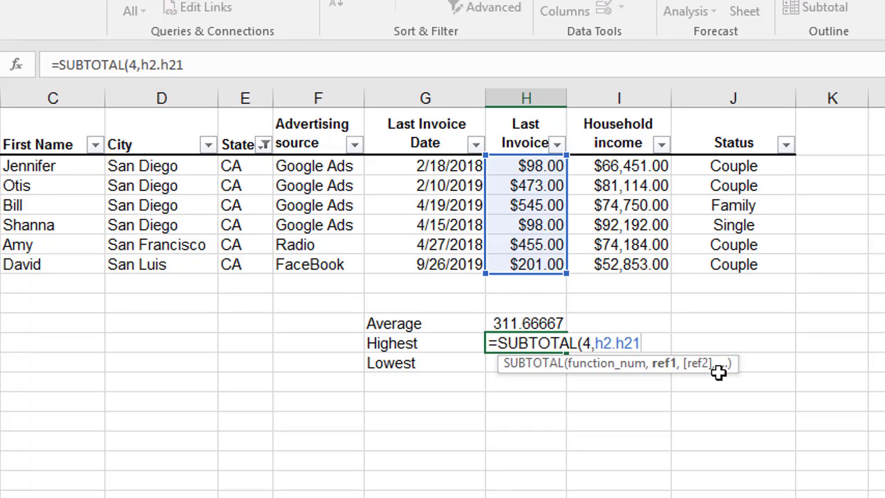
key("Return")
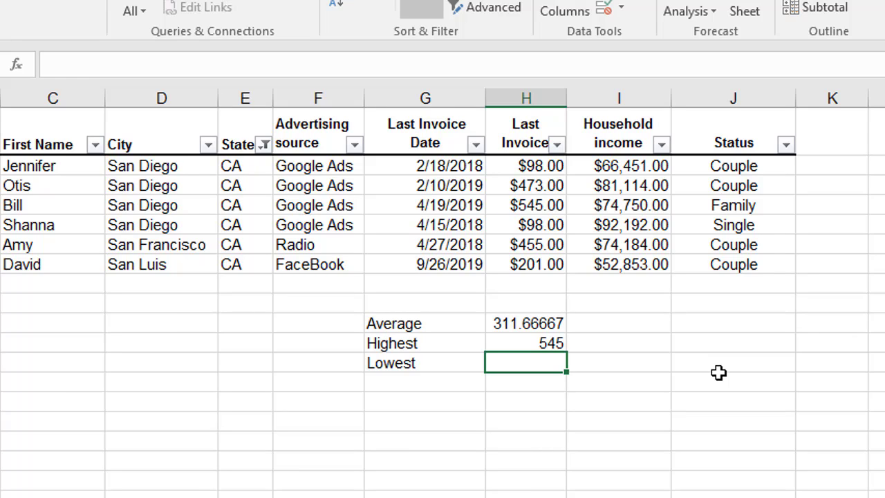
- In H26, calculate the lowest last invoice of the filtered rows with =SUBTOTAL(5,H2:H21)
type("=")
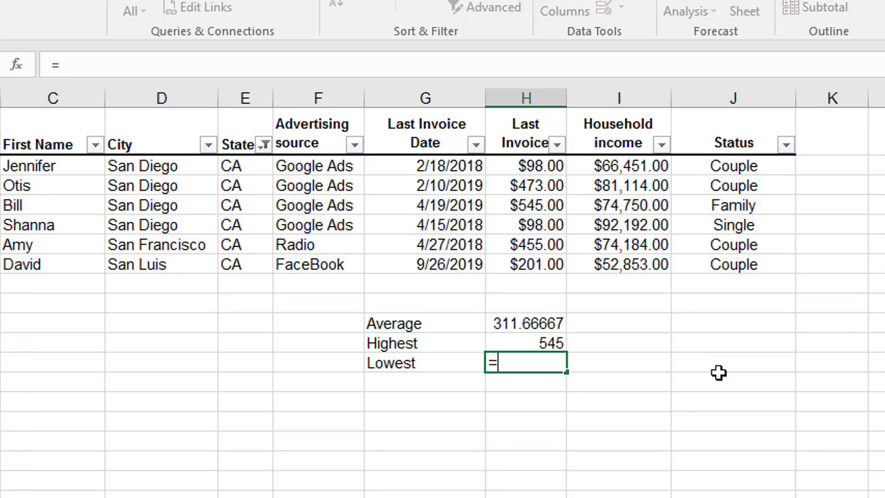
type("subt")
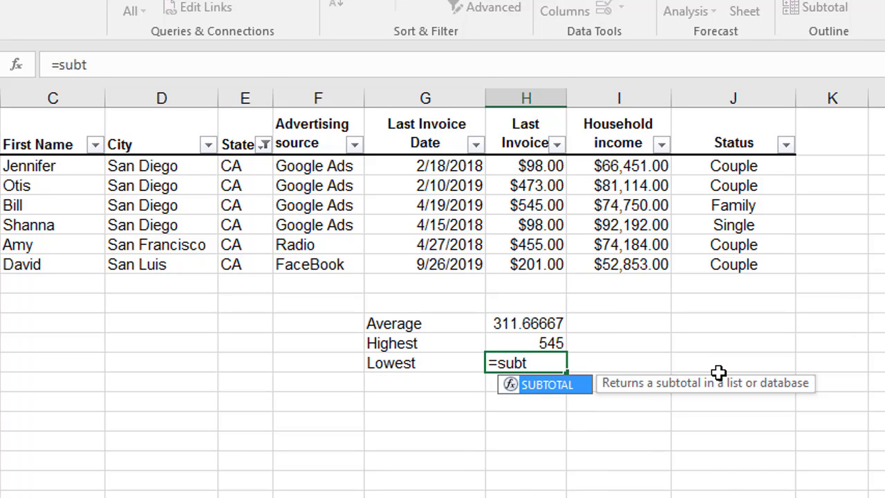
key("Tab")
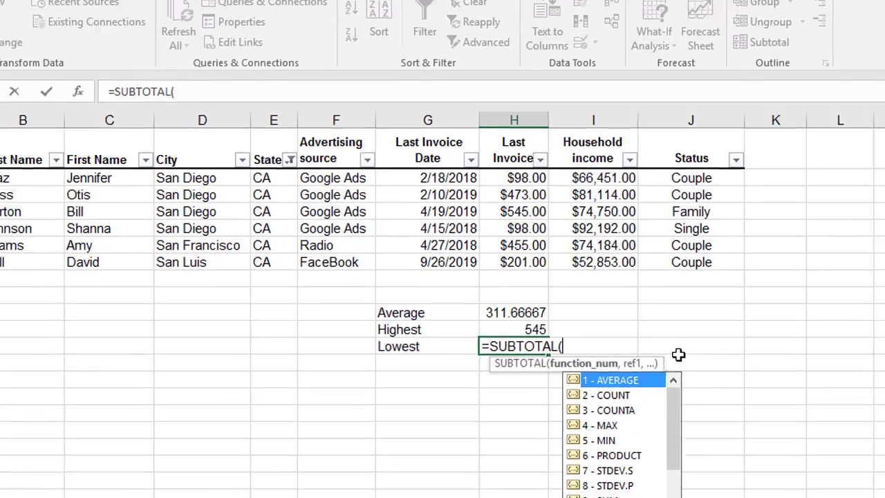
type("5,")
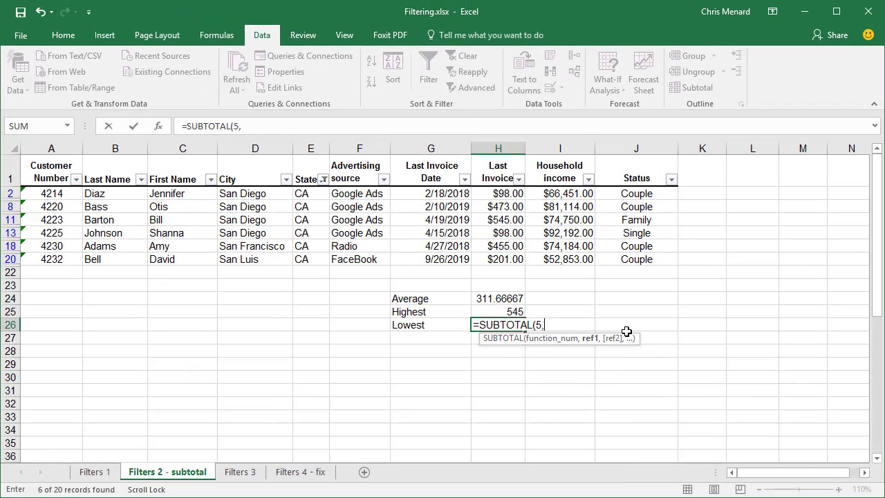
type("h2.h21")
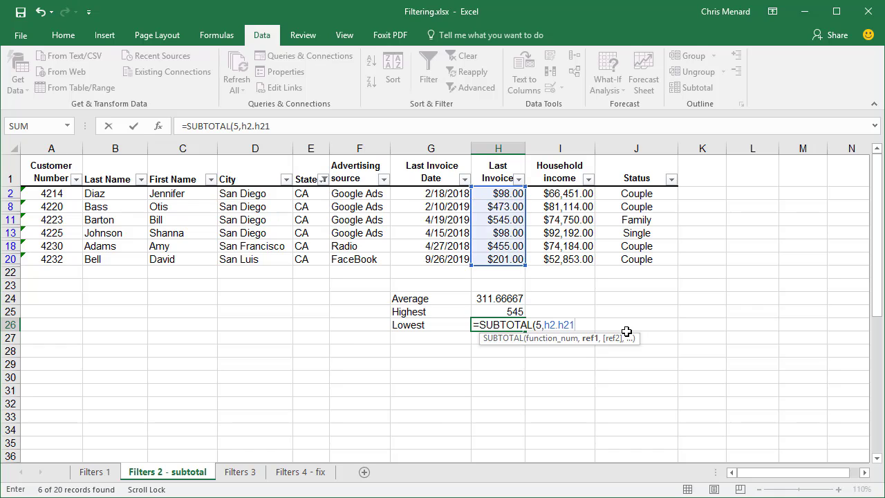
key("Return")
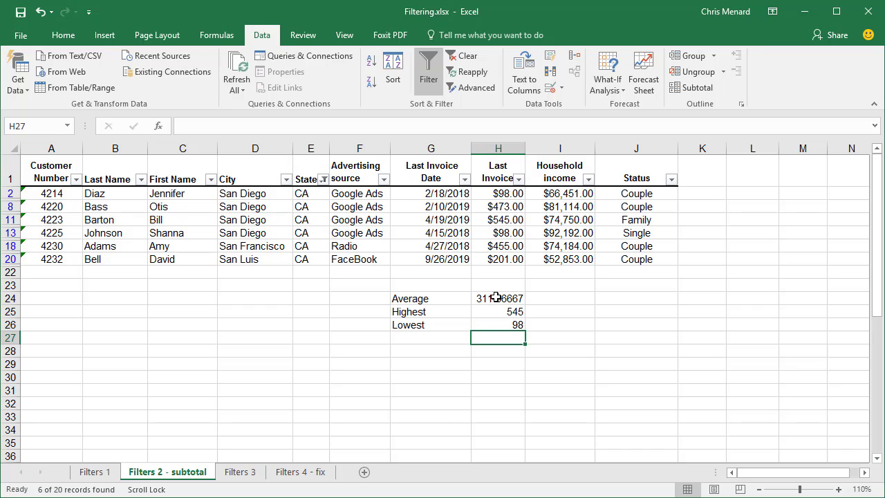
- Format the average, highest and lowest results in H24:H26 as Currency
left_click_drag(495, 302, 502, 339)
left_click_drag(495, 297, 495, 324)
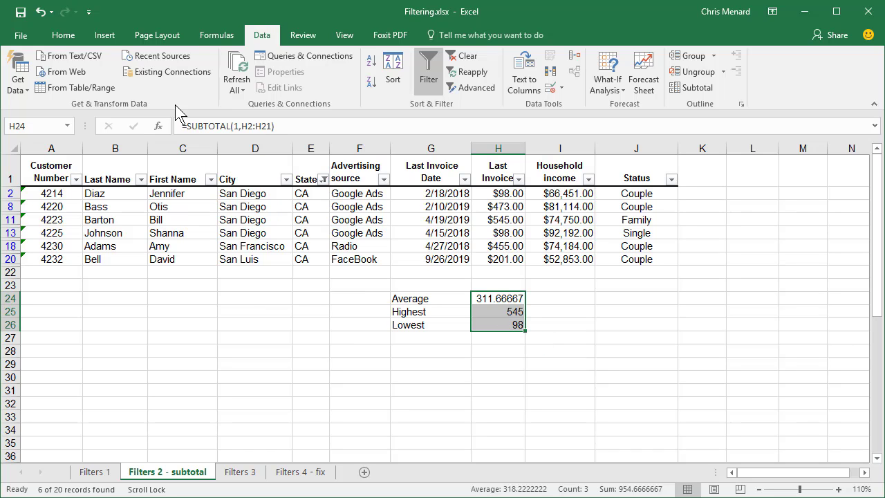
left_click(63, 35)
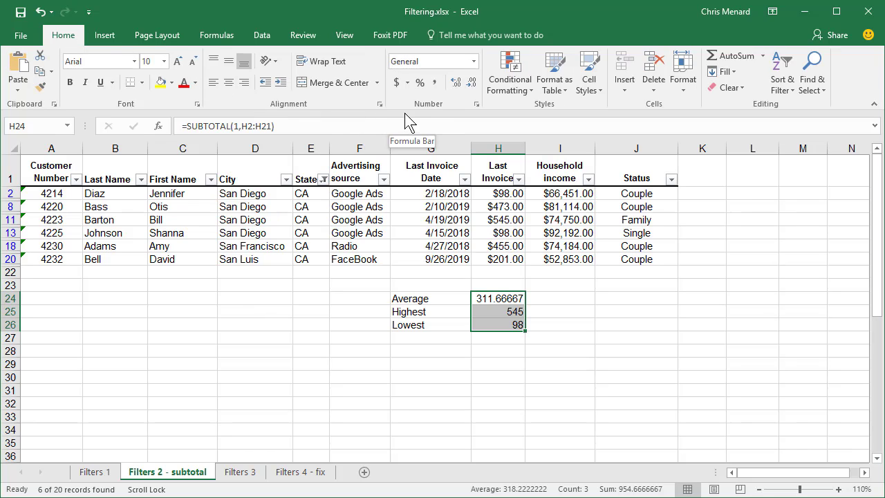
left_click(473, 62)
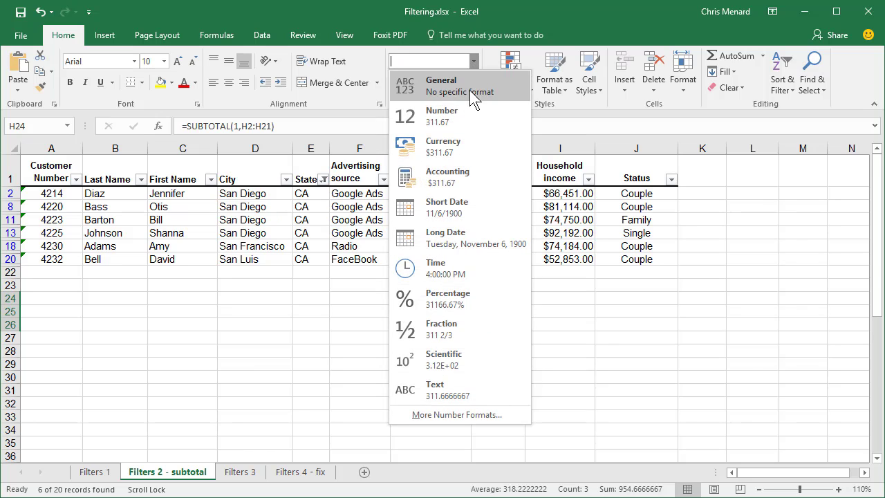
left_click(451, 145)
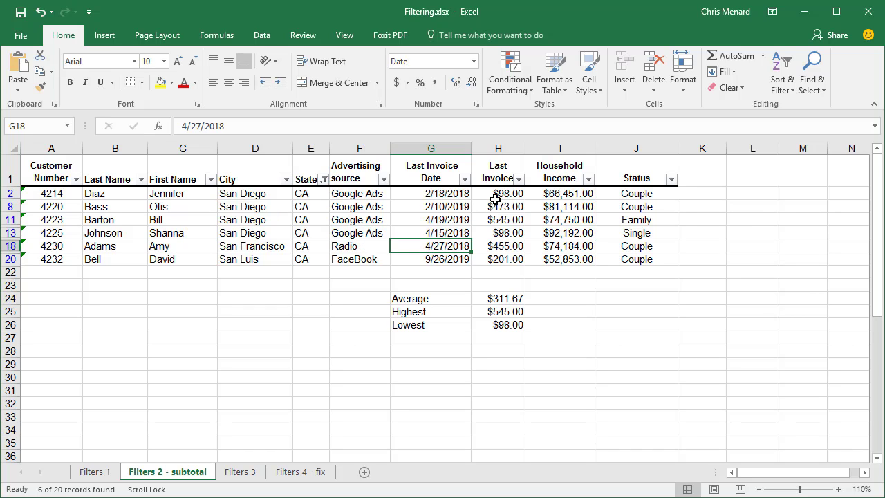
- Add Minimum and Maximum to the status bar statistics, with the visible last invoice values in column H selected
left_click_drag(495, 194, 496, 255)
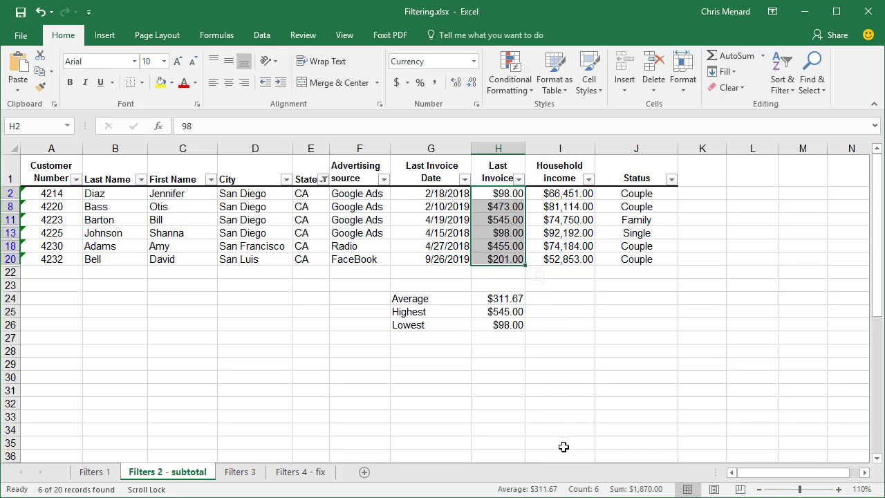
right_click(562, 491)
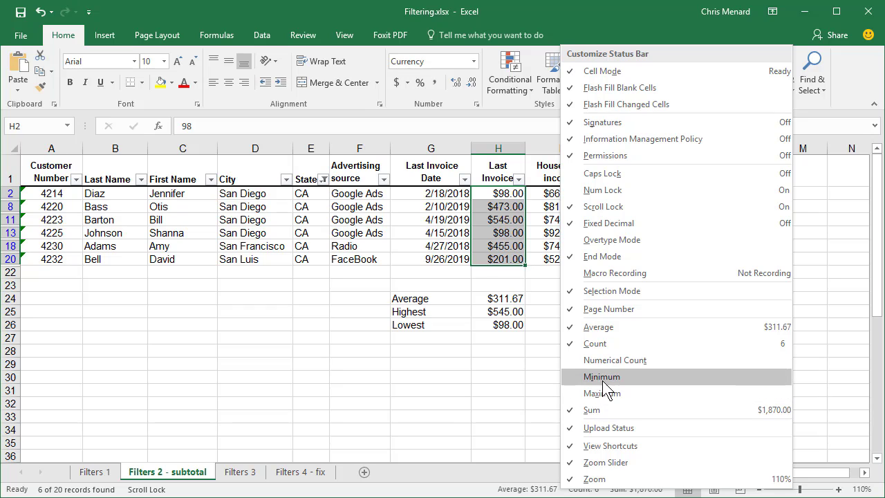
left_click(603, 379)
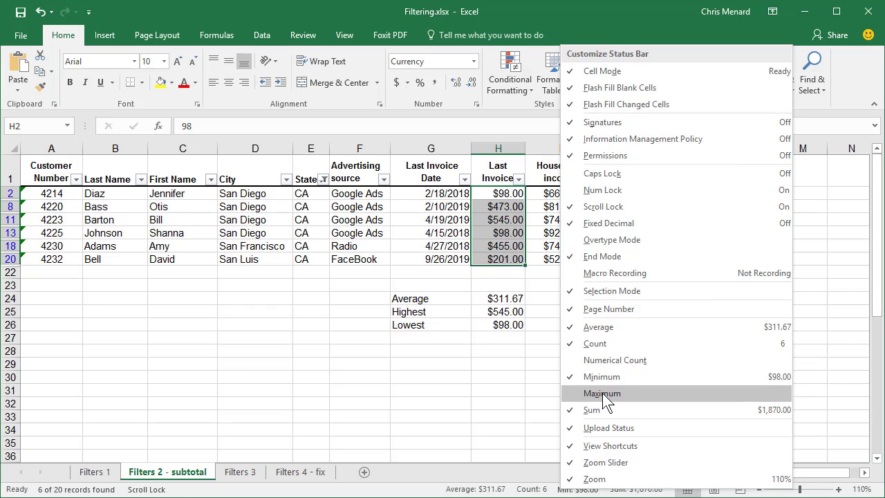
left_click(602, 392)
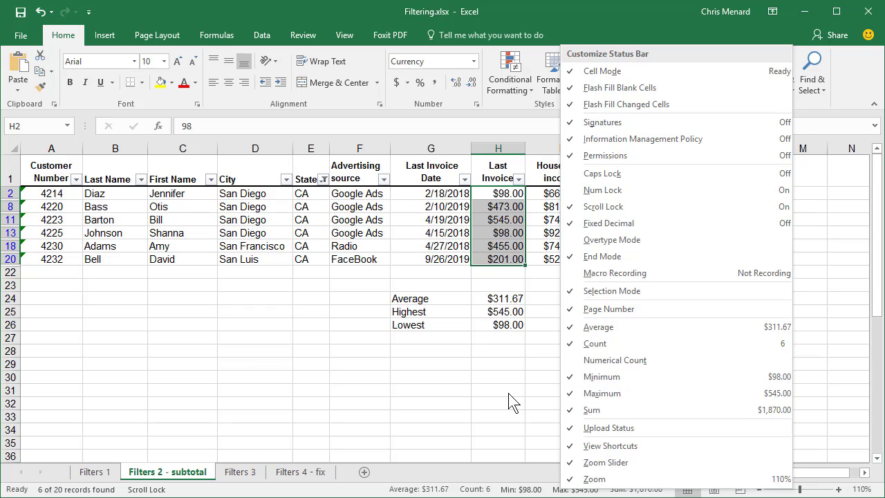
left_click(439, 359)
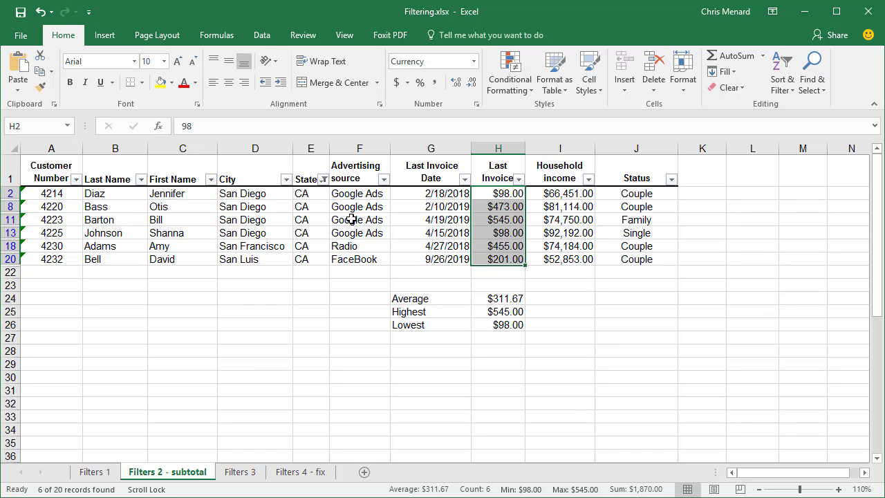
- Change the State filter from CA to NC and check the recalculated average in H24
left_click(323, 179)
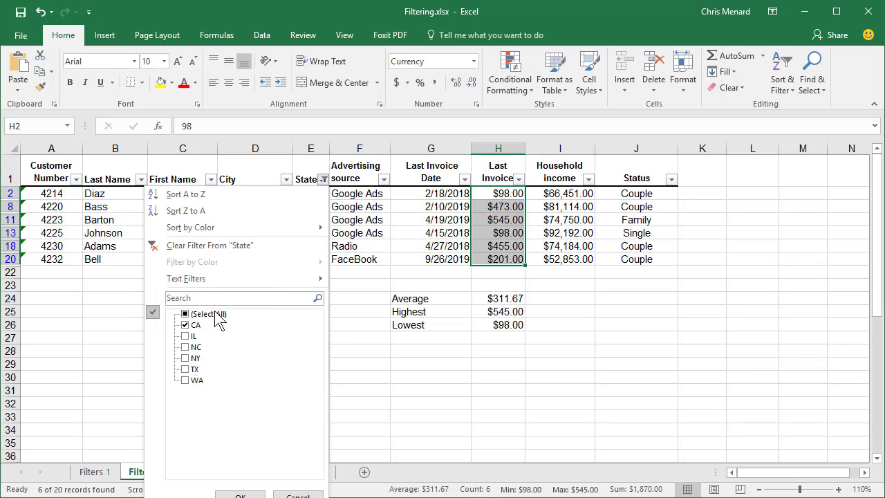
left_click(192, 325)
left_click(187, 348)
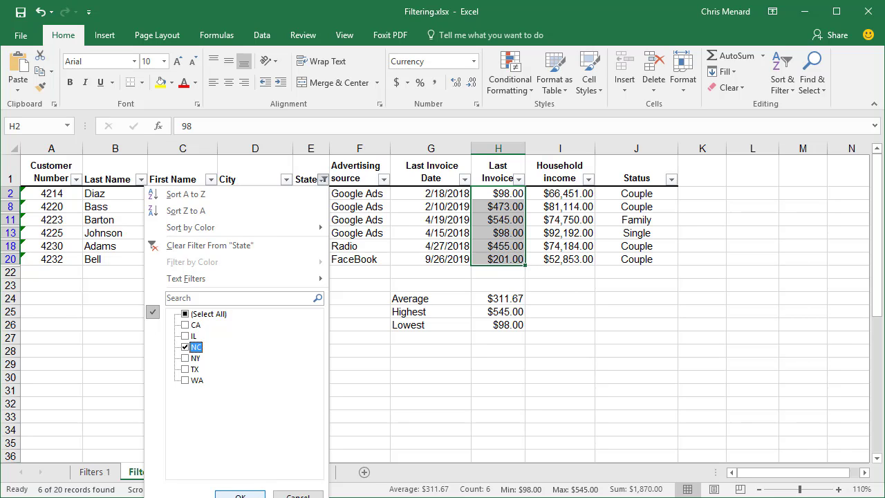
left_click(253, 495)
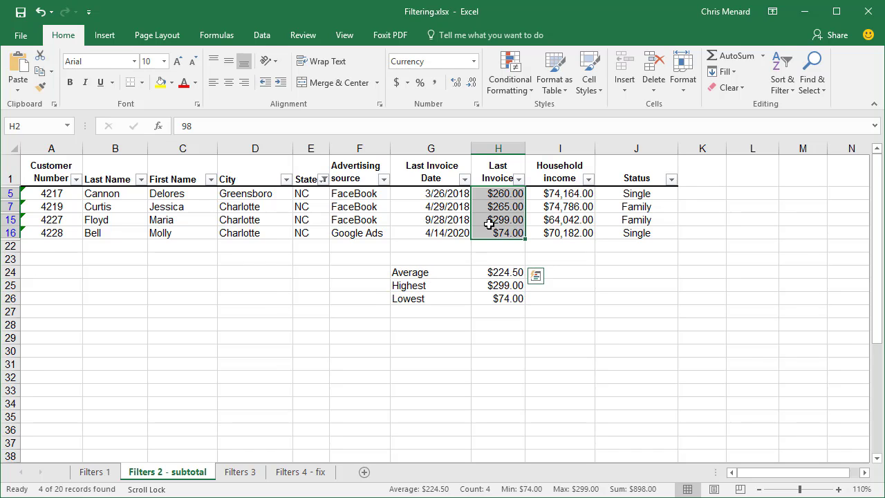
left_click(507, 273)
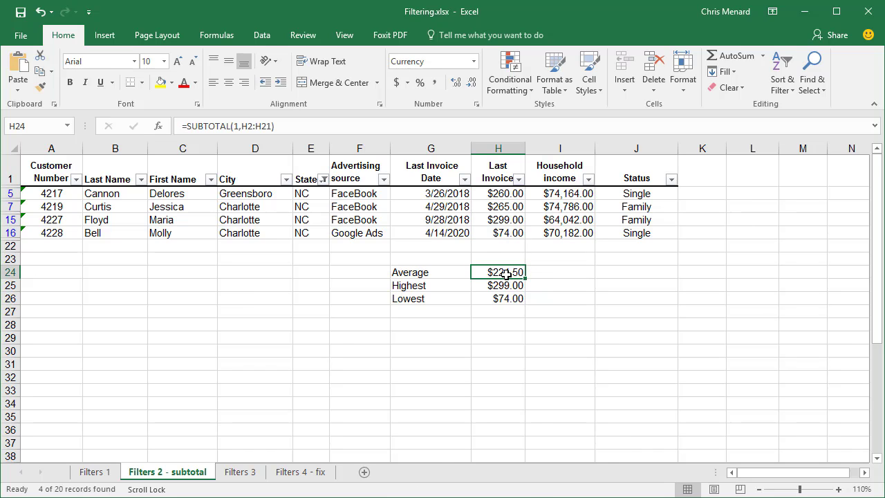